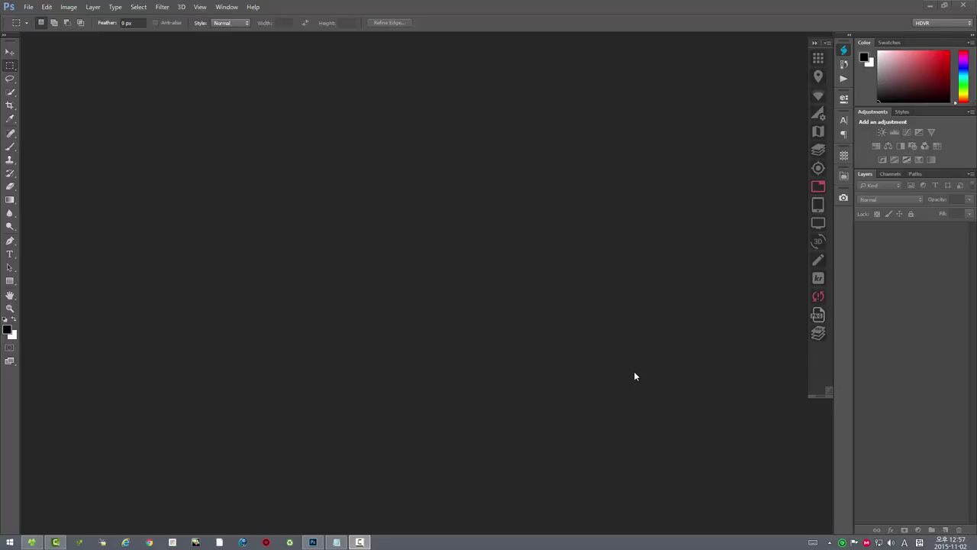
Step: Drag pano.jpg from the skin folder in Explorer into Photoshop as a 6000 x 3000 panorama
{"action": "left_click", "coordinate": [31, 542]}
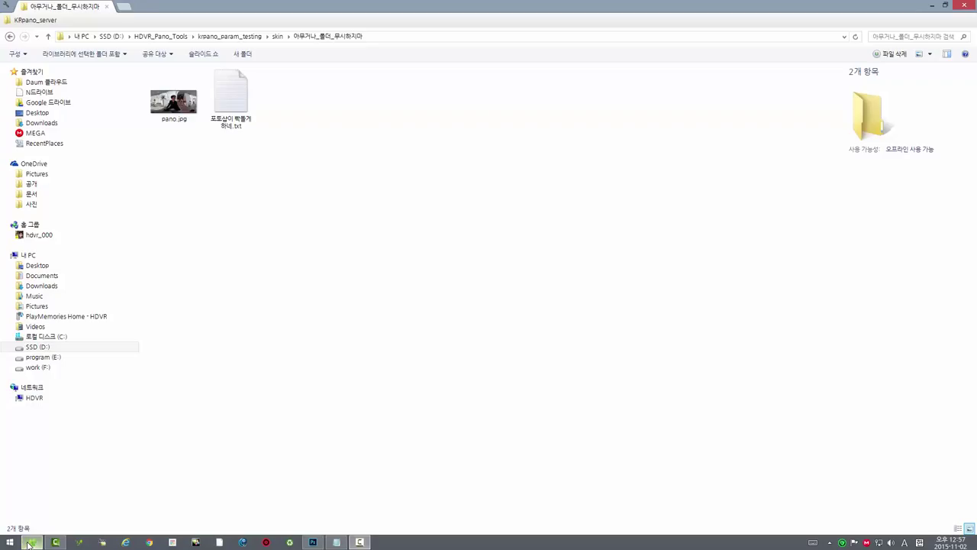
{"action": "left_click_drag", "start_coordinate": [170, 120], "coordinate": [322, 542]}
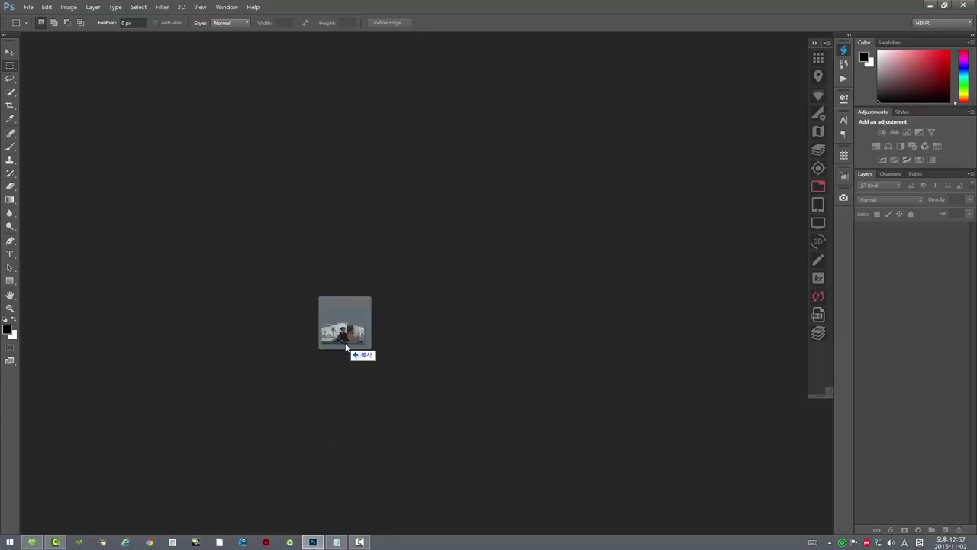
{"action": "left_click_drag", "start_coordinate": [323, 542], "coordinate": [345, 347]}
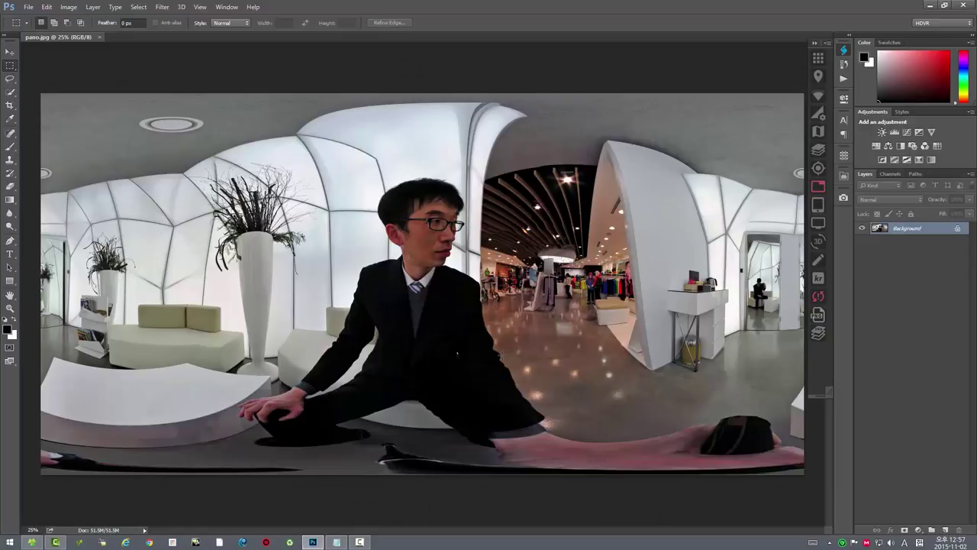
Step: In the krpano panorama dialog, replace the default caption with test characters and switch input to Korean
{"action": "left_click", "coordinate": [818, 280]}
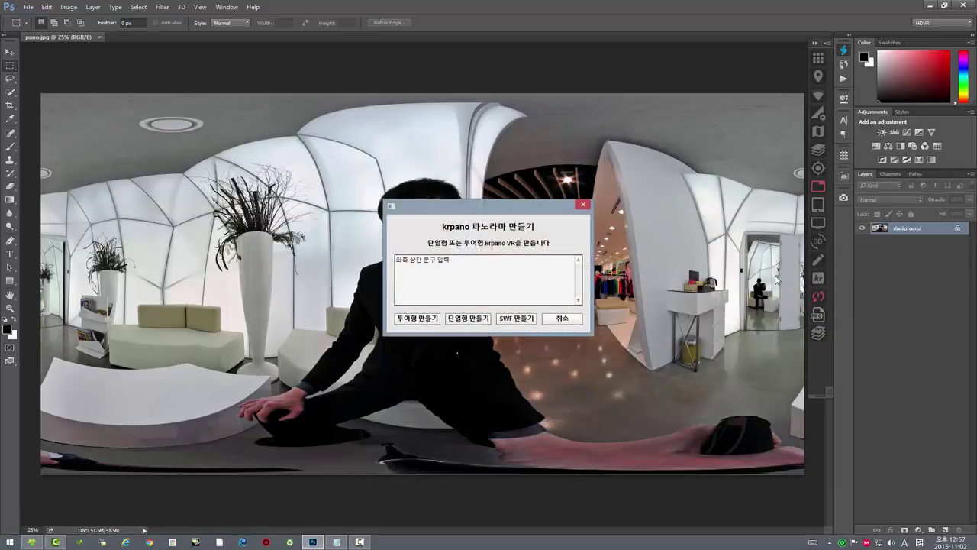
{"action": "left_click_drag", "start_coordinate": [518, 215], "coordinate": [479, 181]}
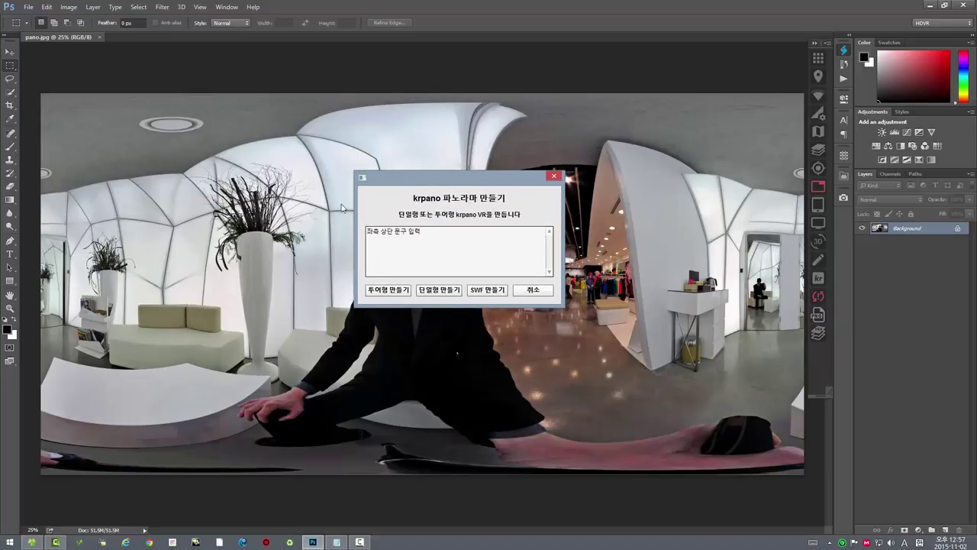
{"action": "left_click", "coordinate": [439, 236]}
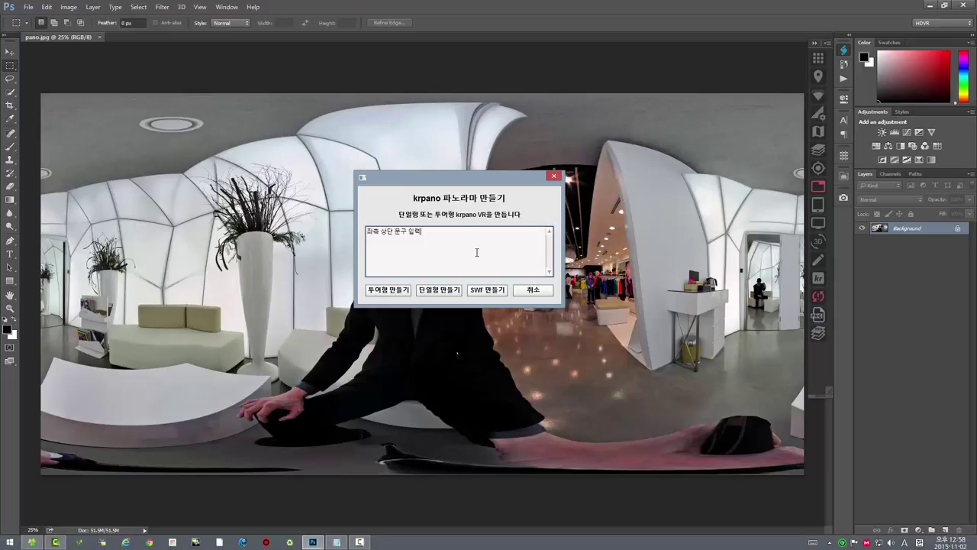
{"action": "key", "text": "BackSpace"}
{"action": "key", "text": "BackSpace"}
{"action": "key", "text": "BackSpace"}
{"action": "key", "text": "BackSpace"}
{"action": "type", "text": "345"}
{"action": "type", "text": "$%%^99d"}
{"action": "type", "text": "se;sd;gl;sdg"}
{"action": "type", "text": "jpm;kds"}
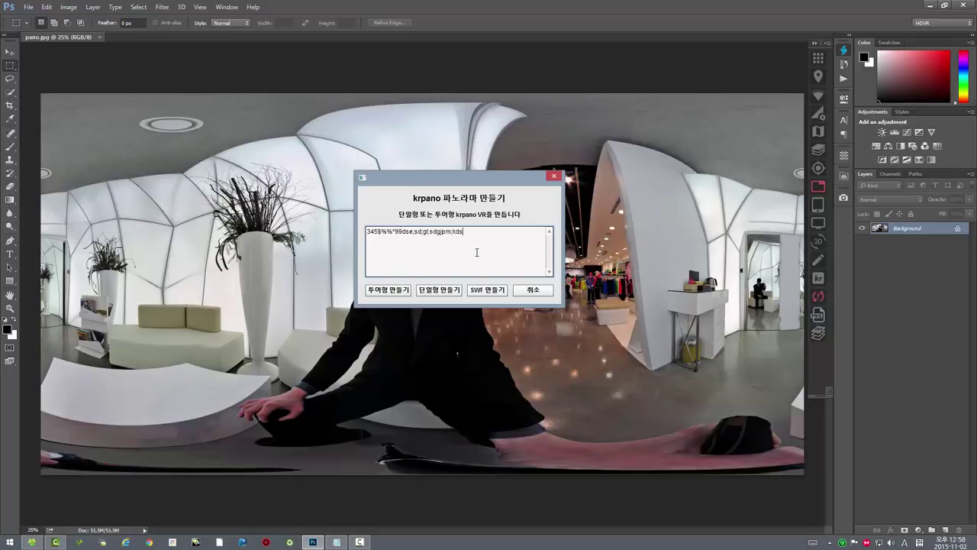
{"action": "type", "text": "*llkk"}
{"action": "type", "text": "k n"}
{"action": "key", "text": "Hangul"}
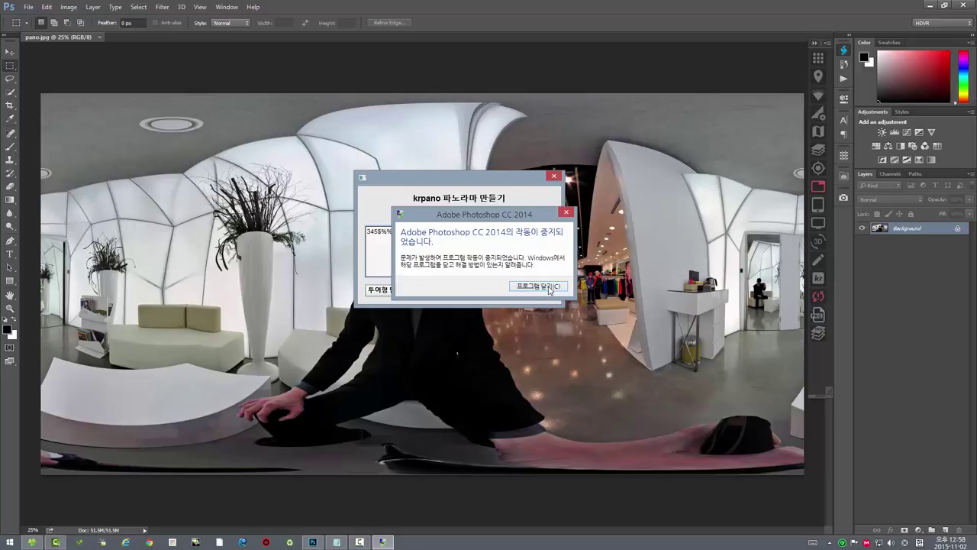
Step: Close the crashed Photoshop and relaunch it to an empty workspace
{"action": "left_click", "coordinate": [549, 287]}
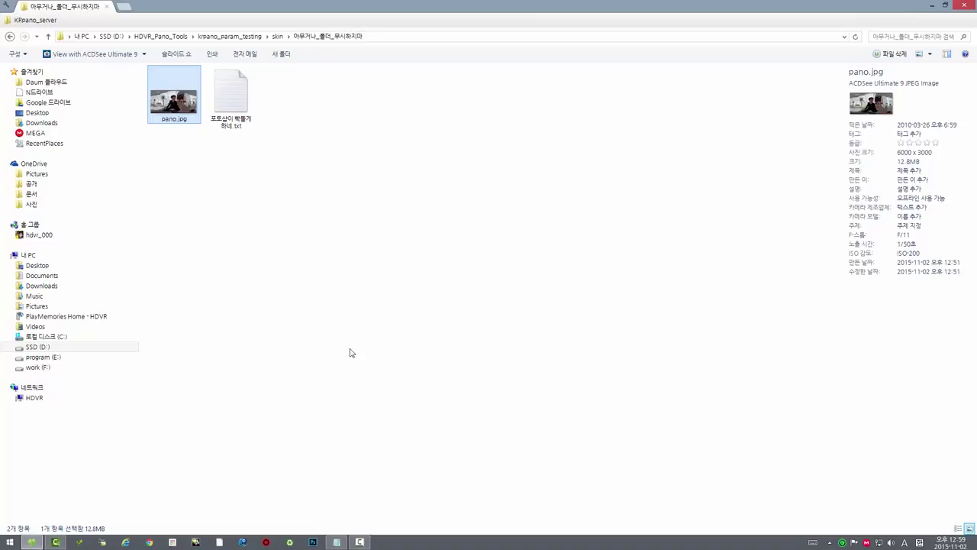
{"action": "left_click", "coordinate": [313, 543]}
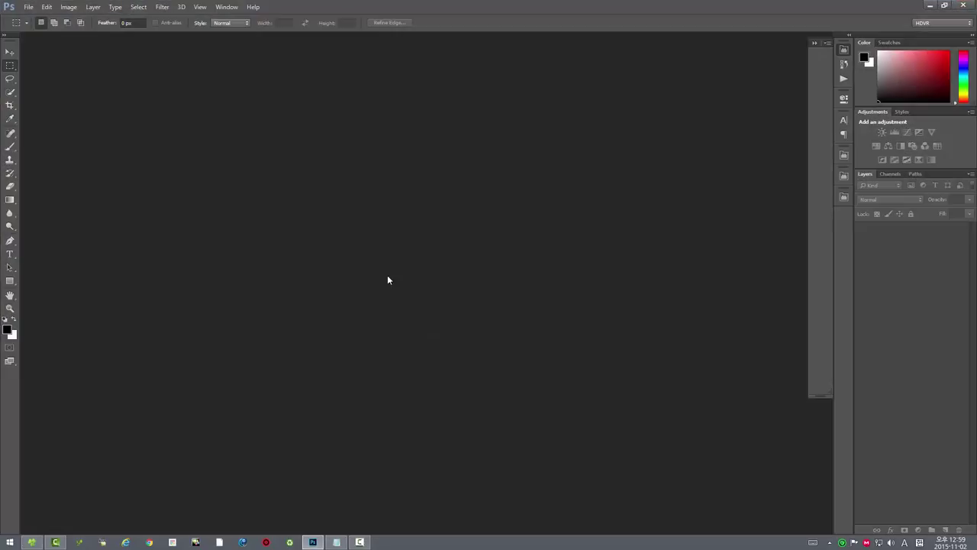
Step: Reopen pano.jpg from Open Recent and bring up the krpano panorama dialog again
{"action": "left_click", "coordinate": [27, 7]}
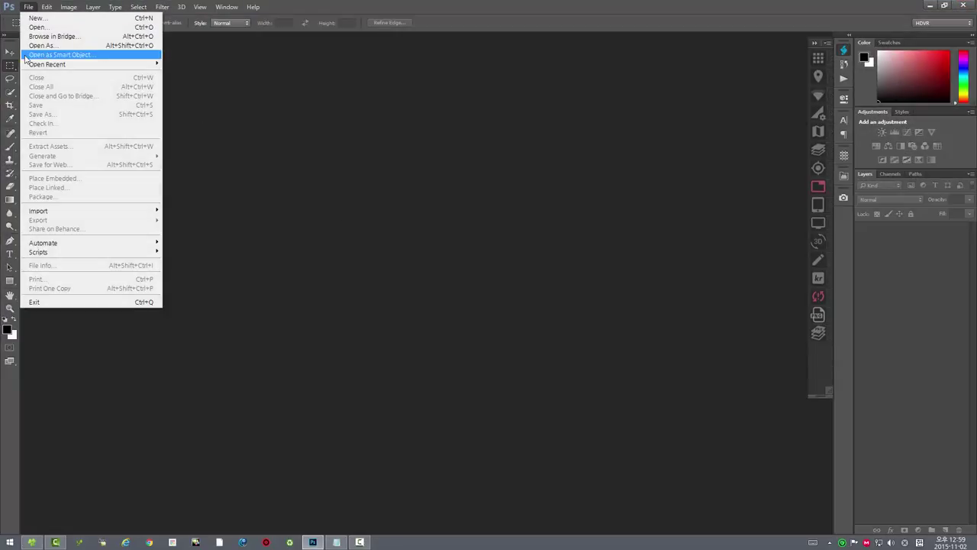
{"action": "mouse_move", "coordinate": [47, 64]}
{"action": "left_click", "coordinate": [182, 63]}
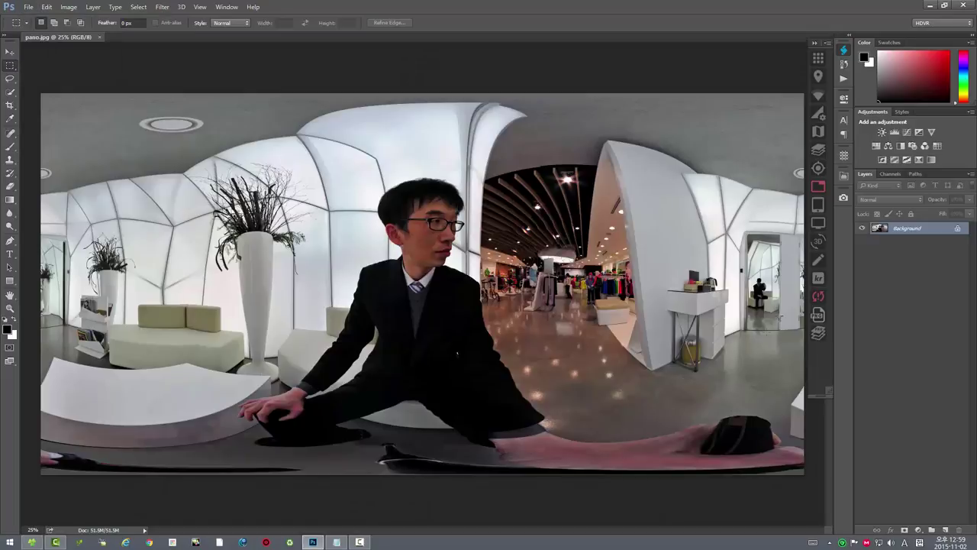
{"action": "left_click", "coordinate": [820, 281]}
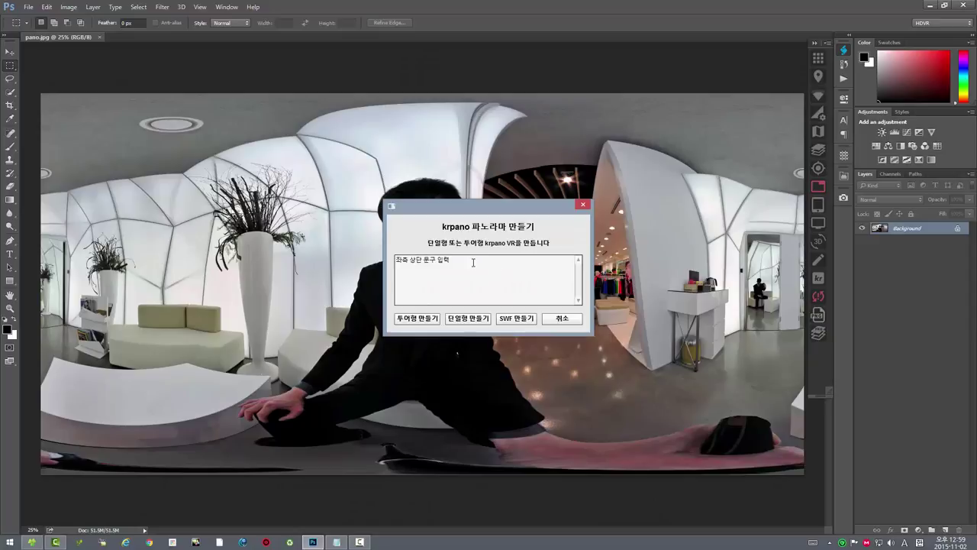
Step: Copy the multi-line Korean caption with [br] tags from Notepad over the krpano default caption
{"action": "left_click", "coordinate": [336, 541]}
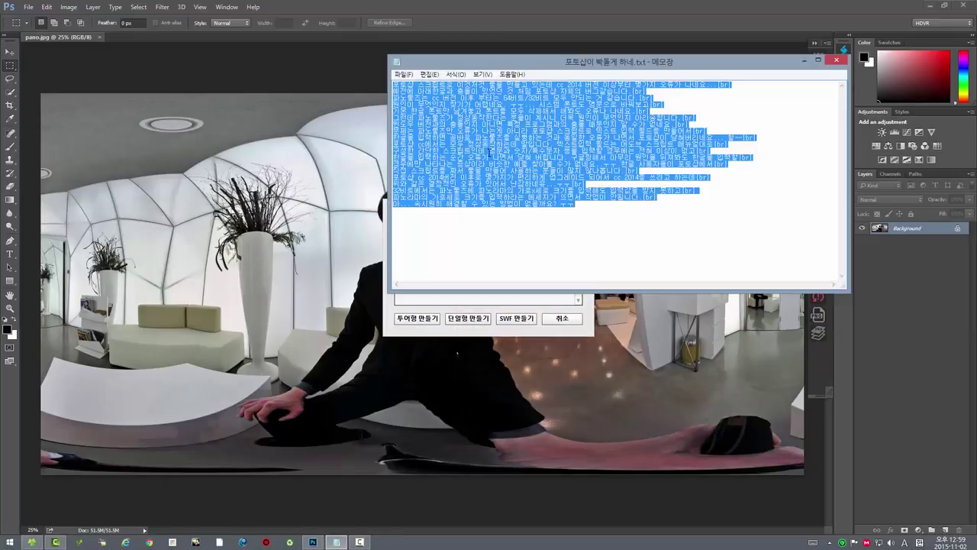
{"action": "left_click", "coordinate": [515, 244]}
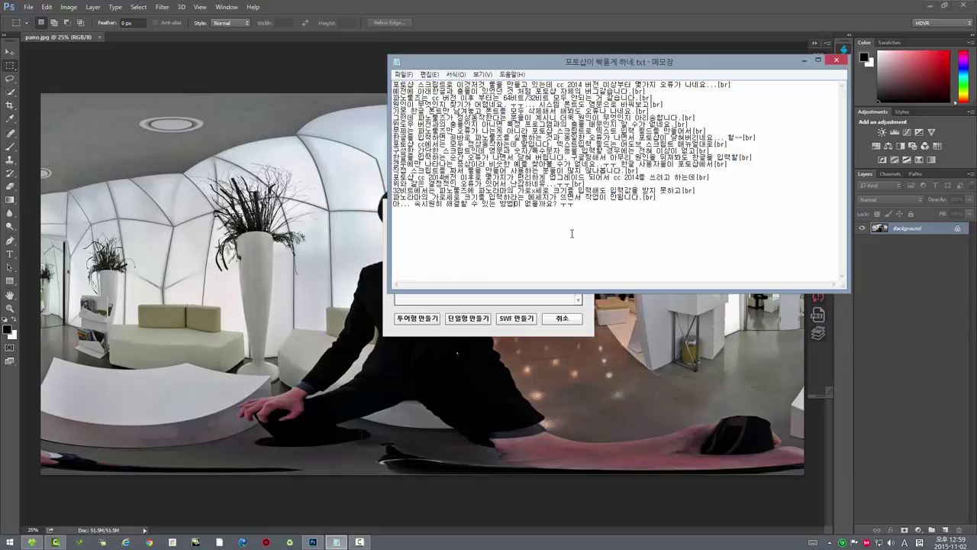
{"action": "key", "text": "ctrl+a"}
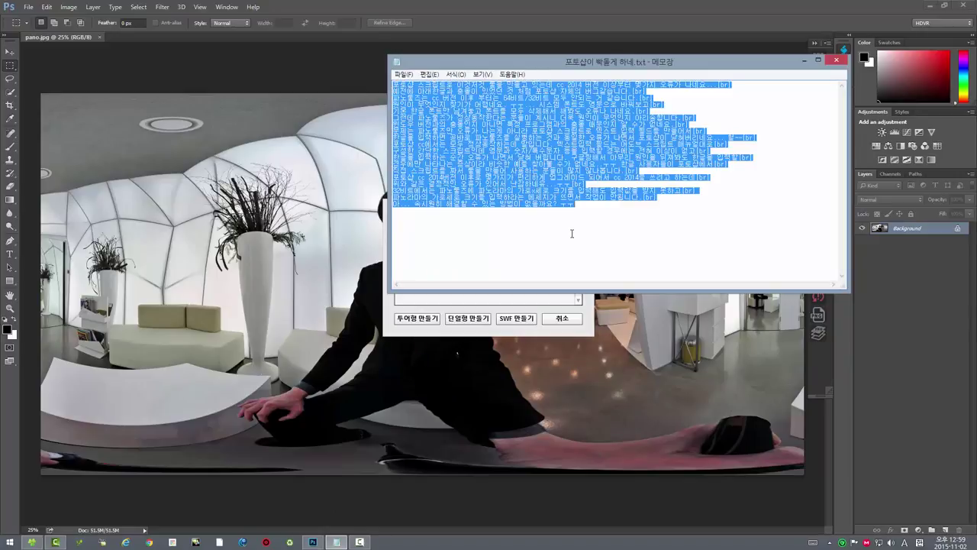
{"action": "left_click", "coordinate": [469, 313]}
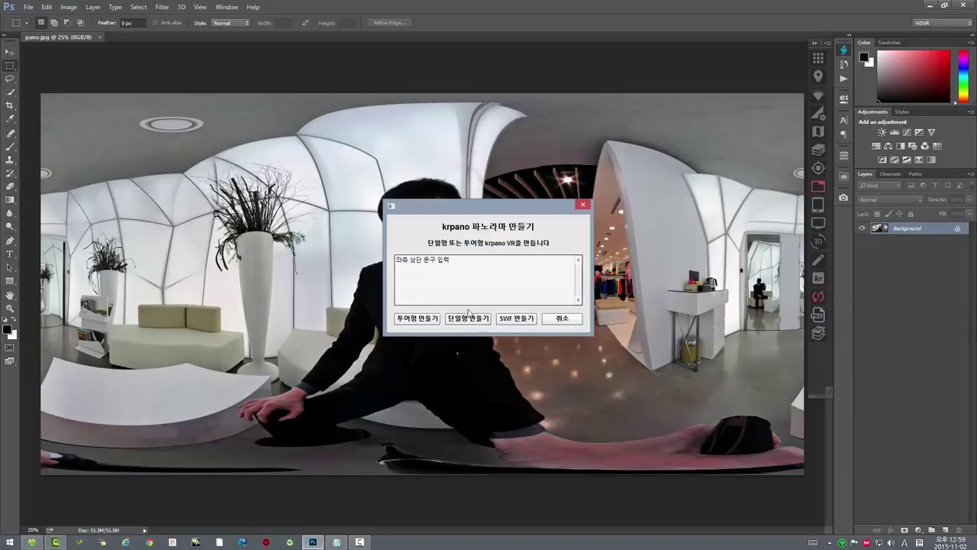
{"action": "left_click", "coordinate": [475, 262]}
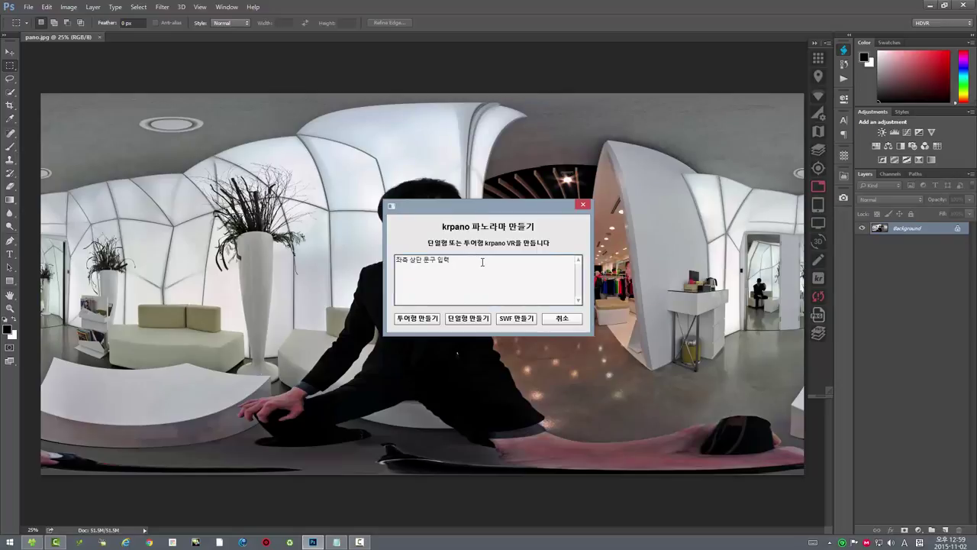
{"action": "key", "text": "ctrl+a"}
{"action": "key", "text": "BackSpace"}
{"action": "key", "text": "ctrl+v"}
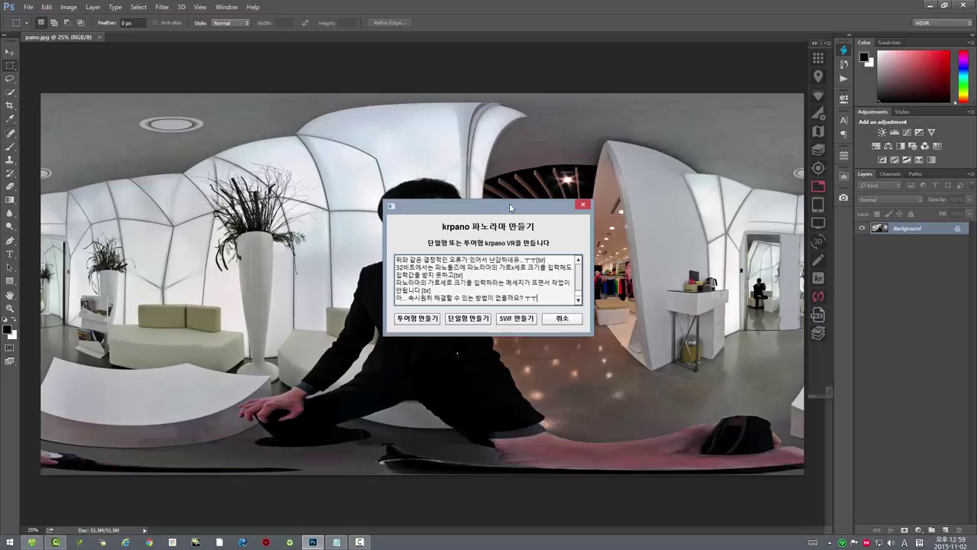
{"action": "left_click_drag", "start_coordinate": [504, 210], "coordinate": [474, 168]}
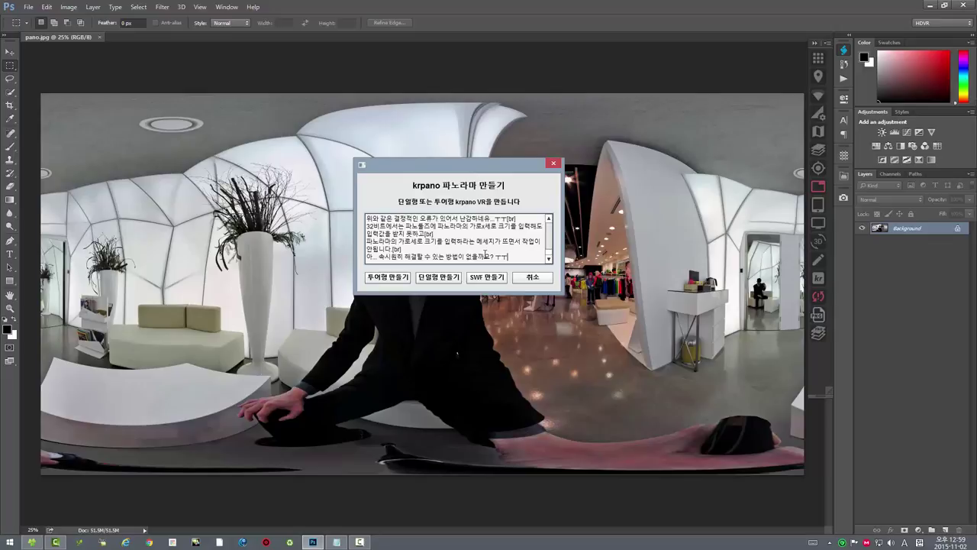
{"action": "left_click_drag", "start_coordinate": [460, 169], "coordinate": [462, 159]}
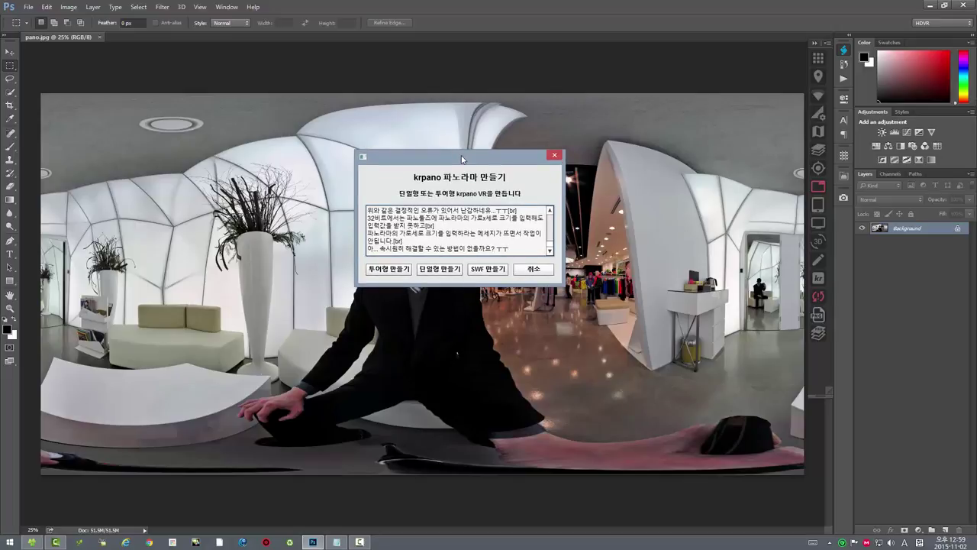
{"action": "left_click", "coordinate": [482, 274]}
{"action": "left_click_drag", "start_coordinate": [470, 158], "coordinate": [461, 155]}
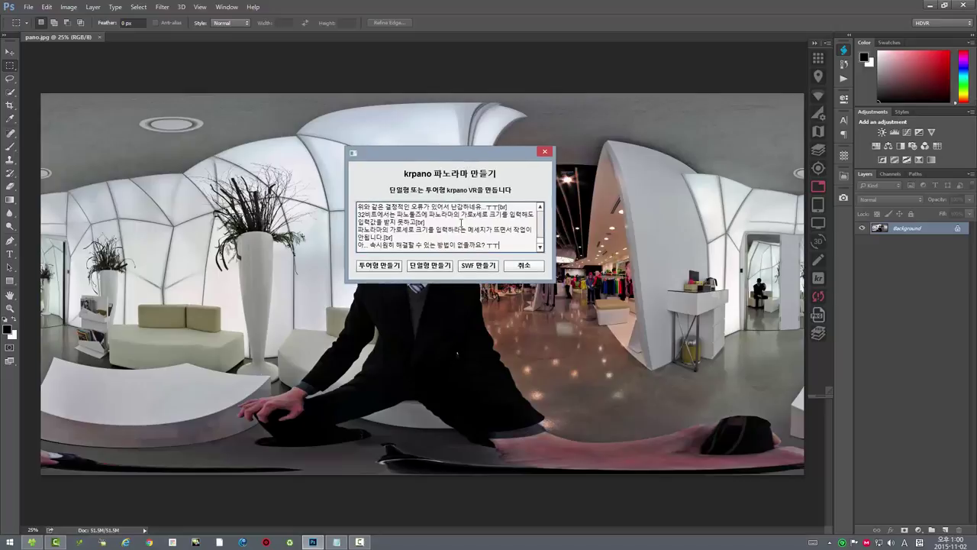
Step: Build the single SWF with SWF 만들기, letting kmakemultires output pano.swf beside pano.jpg
{"action": "left_click", "coordinate": [470, 266]}
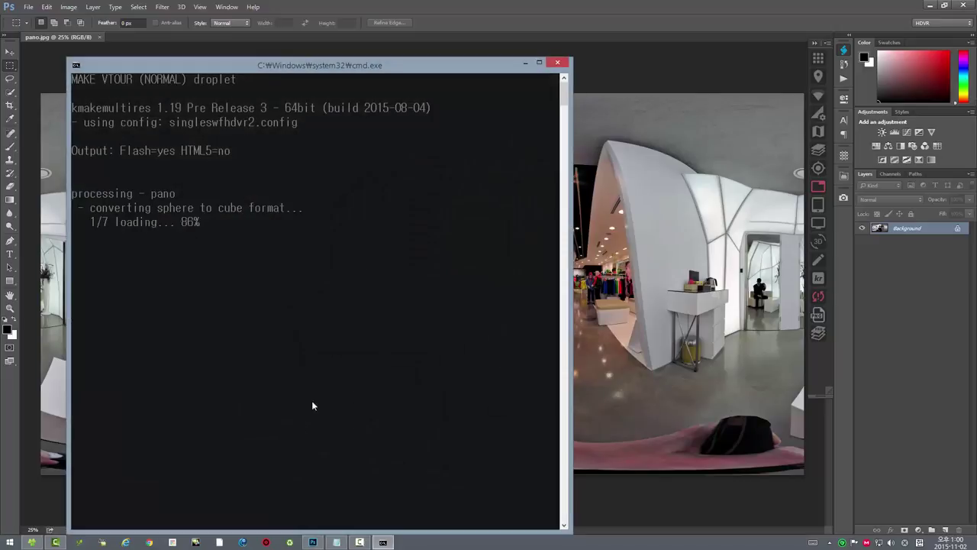
{"action": "left_click_drag", "start_coordinate": [309, 67], "coordinate": [320, 45]}
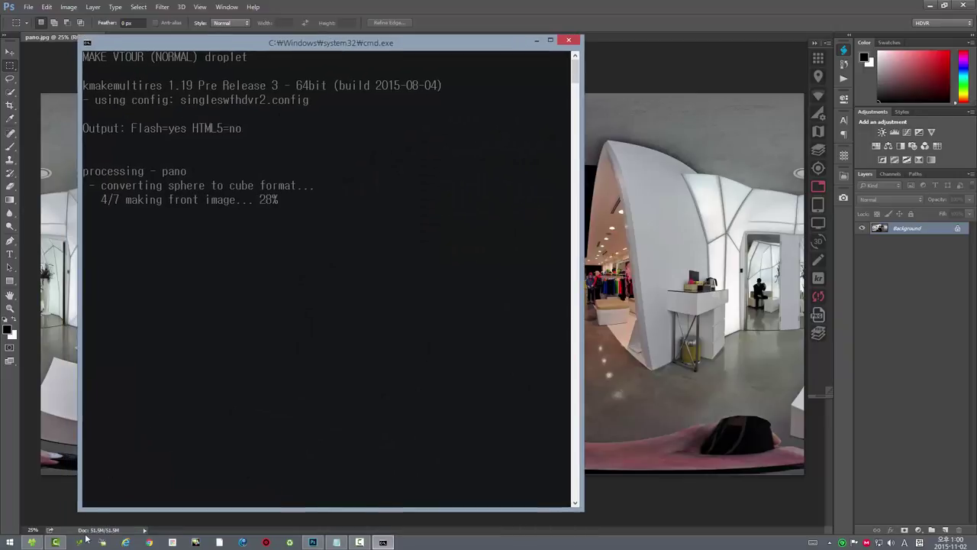
{"action": "left_click", "coordinate": [34, 542]}
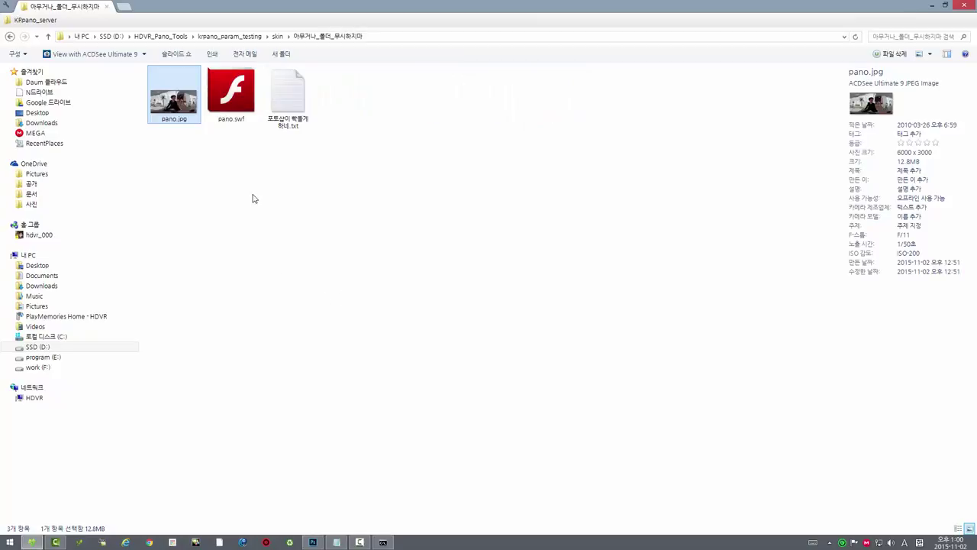
Step: Open the generated pano.swf in Adobe Flash Player from the skin folder
{"action": "left_click", "coordinate": [230, 108]}
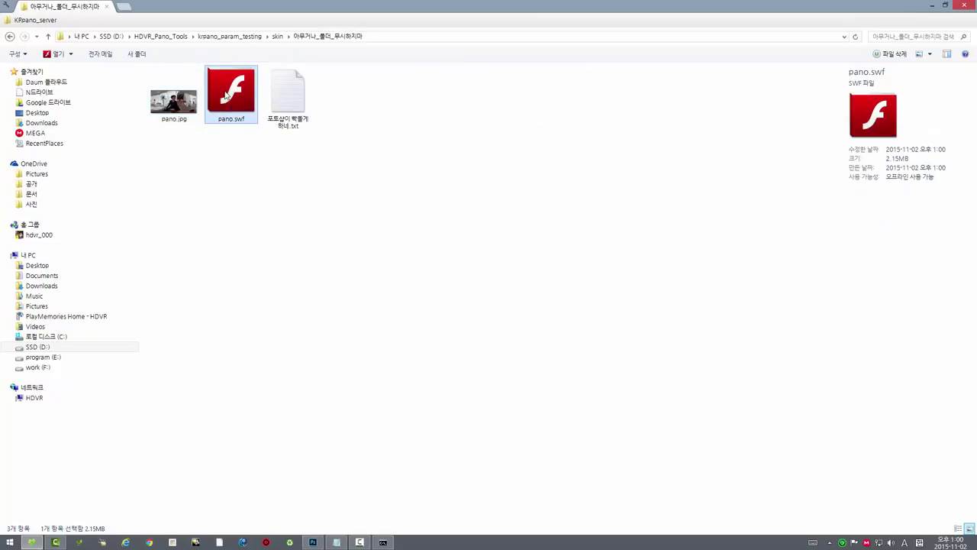
{"action": "double_click", "coordinate": [227, 95]}
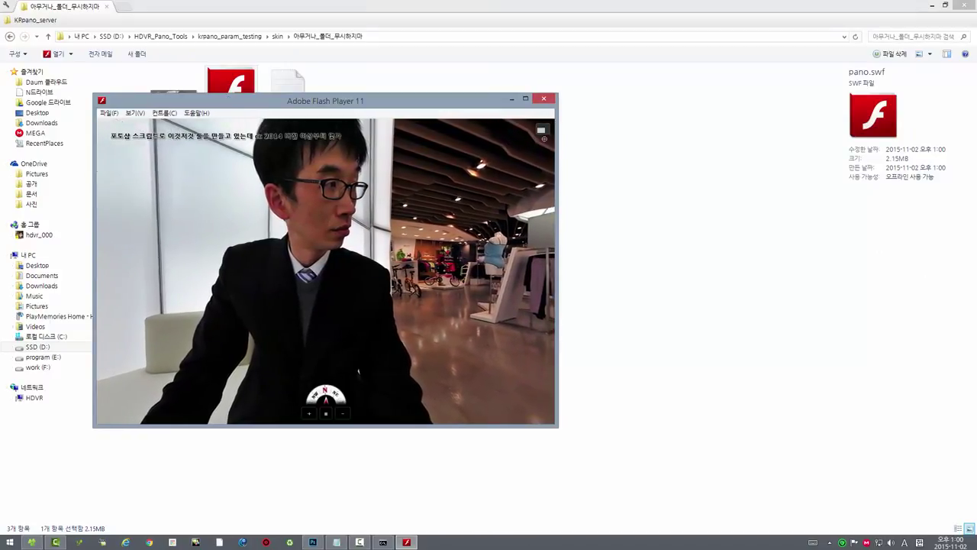
Step: Preview the panorama full screen in Flash Player, exit full screen, then close the player
{"action": "left_click", "coordinate": [541, 133]}
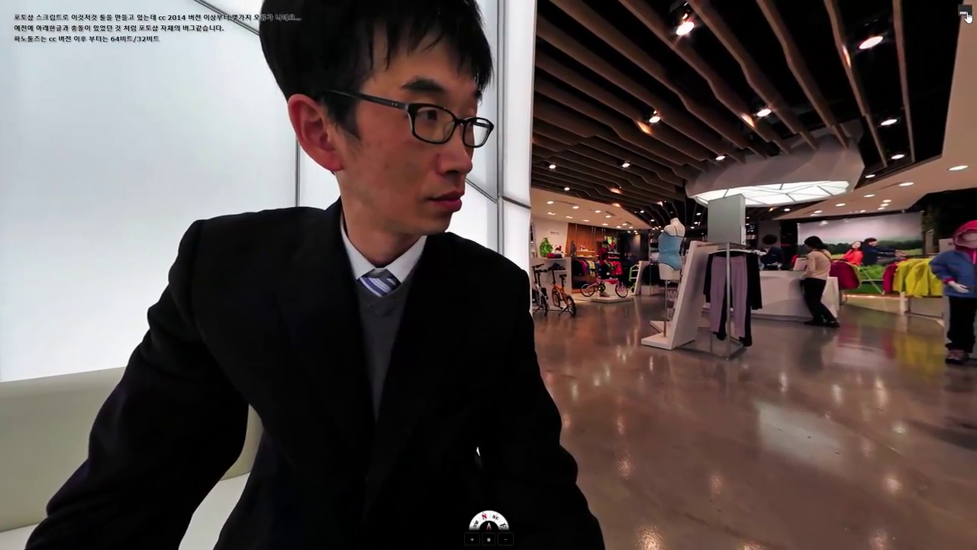
{"action": "key", "text": "Escape"}
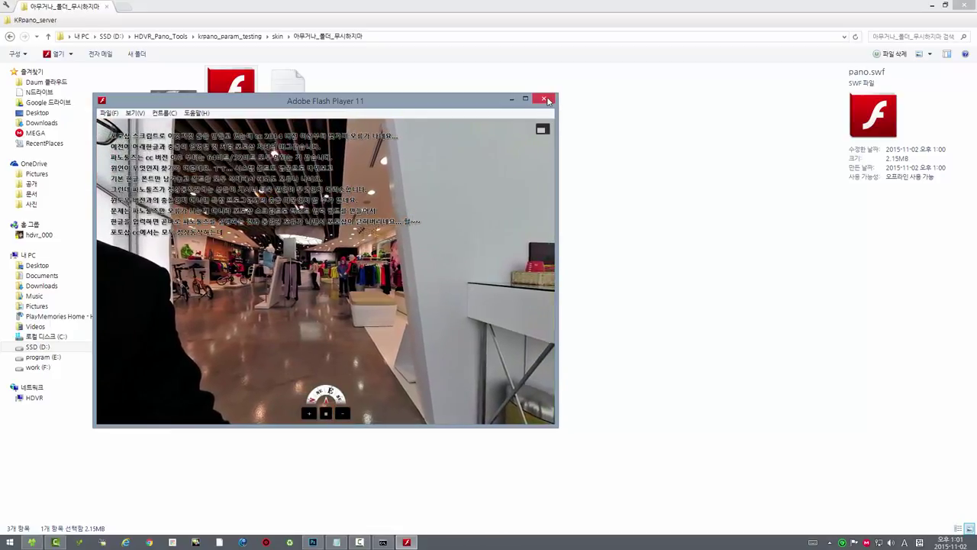
{"action": "left_click", "coordinate": [548, 100]}
{"action": "left_click", "coordinate": [314, 542]}
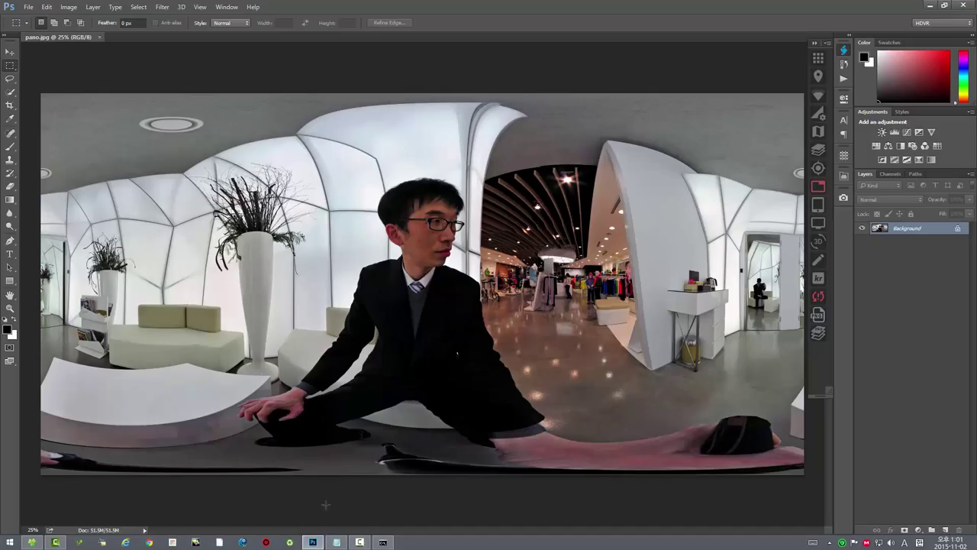